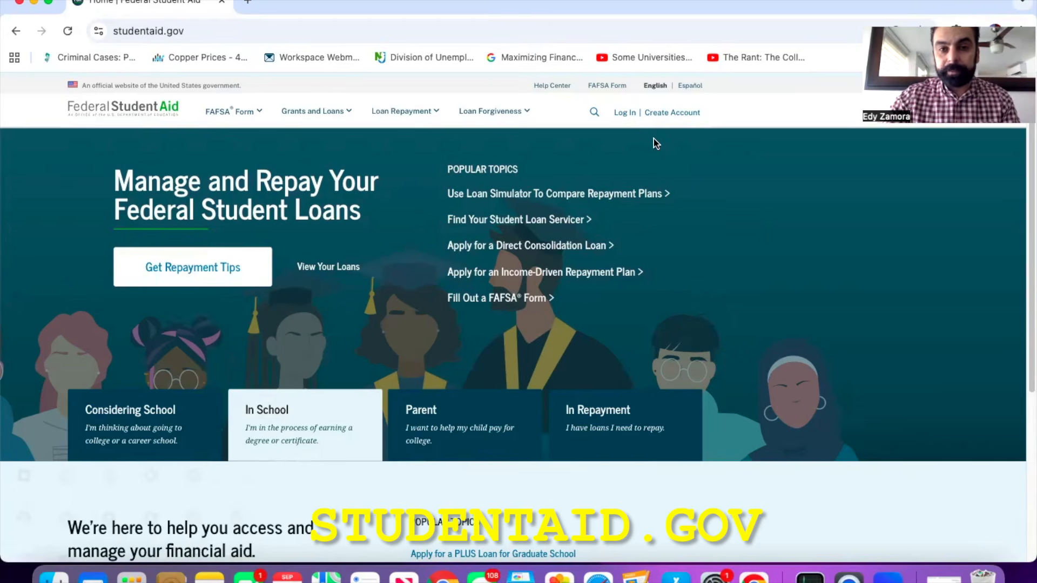
- Start a new StudentAid.gov account and work through the Personal Information form
left_click(656, 114)
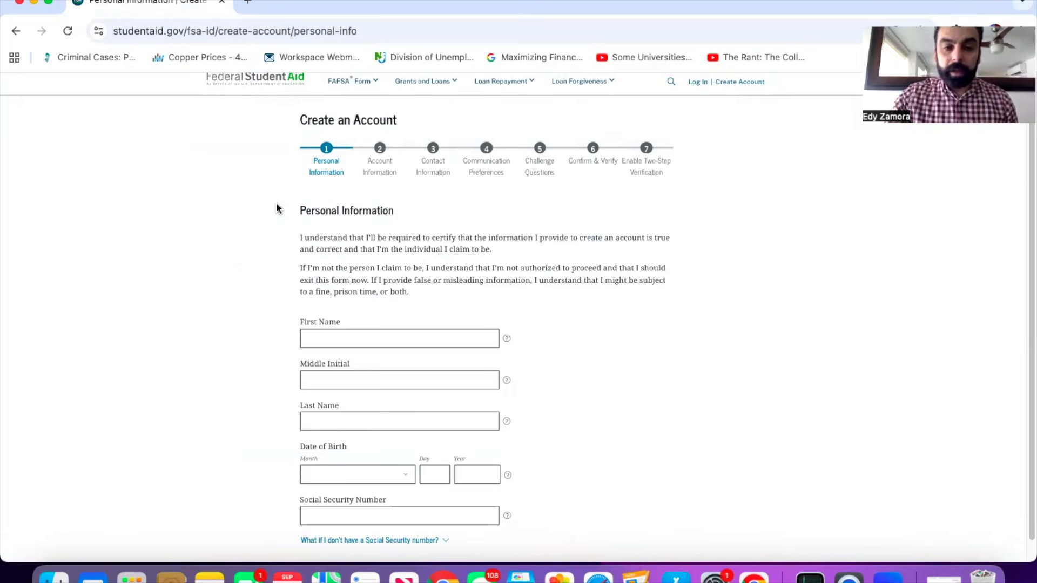
scroll(277, 208, "down", 3)
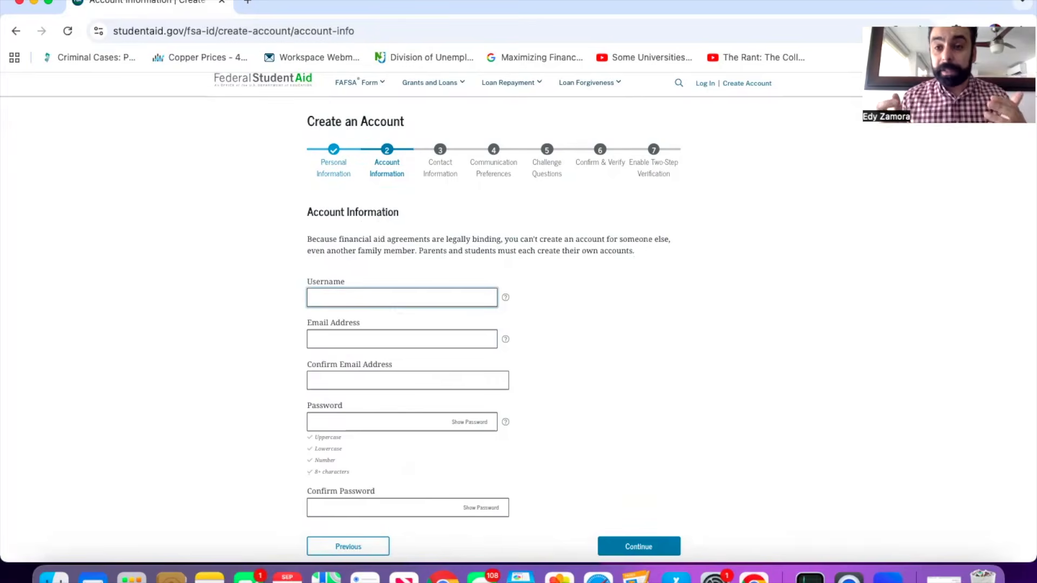
- Enter a chosen username in Account Information and check that it is available
type("Smith1980")
key("Tab")
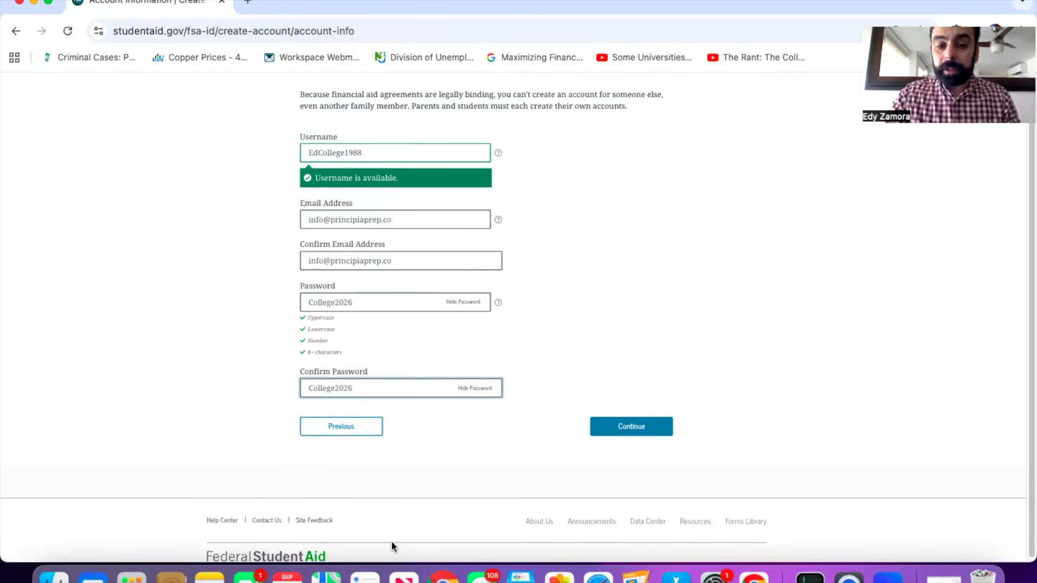
- Submit the account information and begin filling in the Contact Information mailing address
left_click(660, 422)
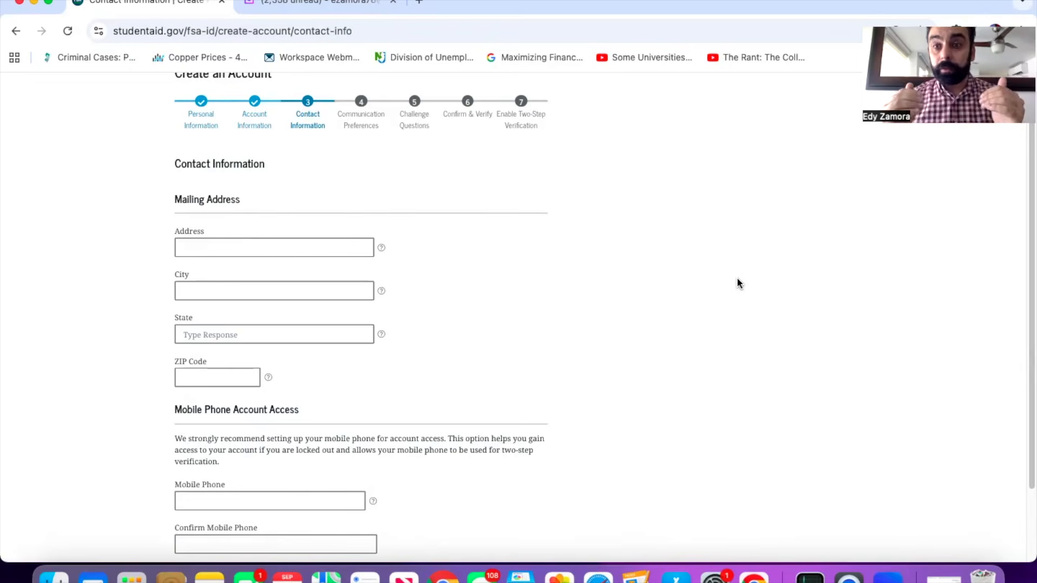
scroll(507, 287, "down", 3)
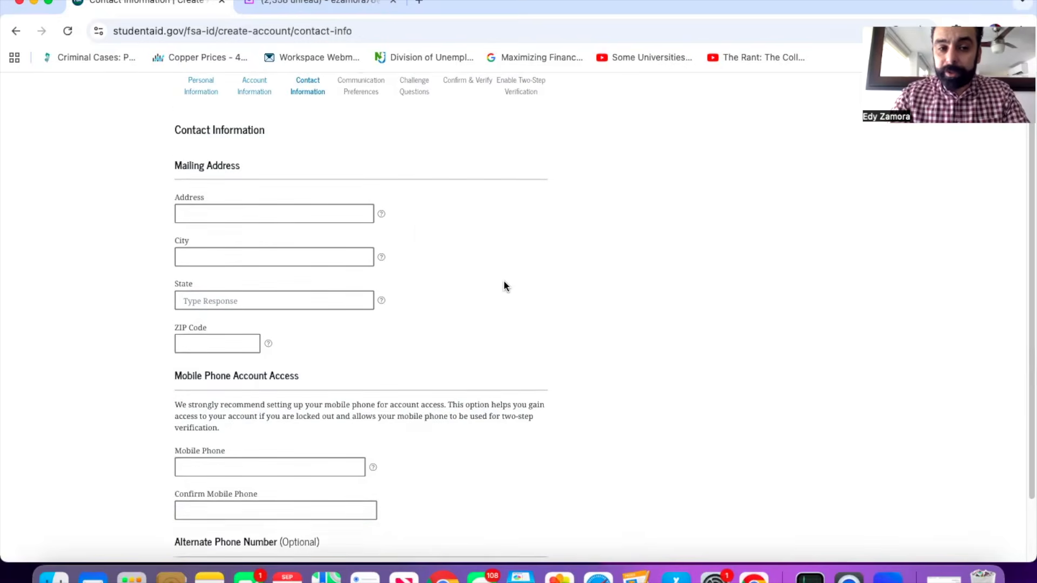
scroll(506, 286, "down", 2)
scroll(505, 283, "up", 1)
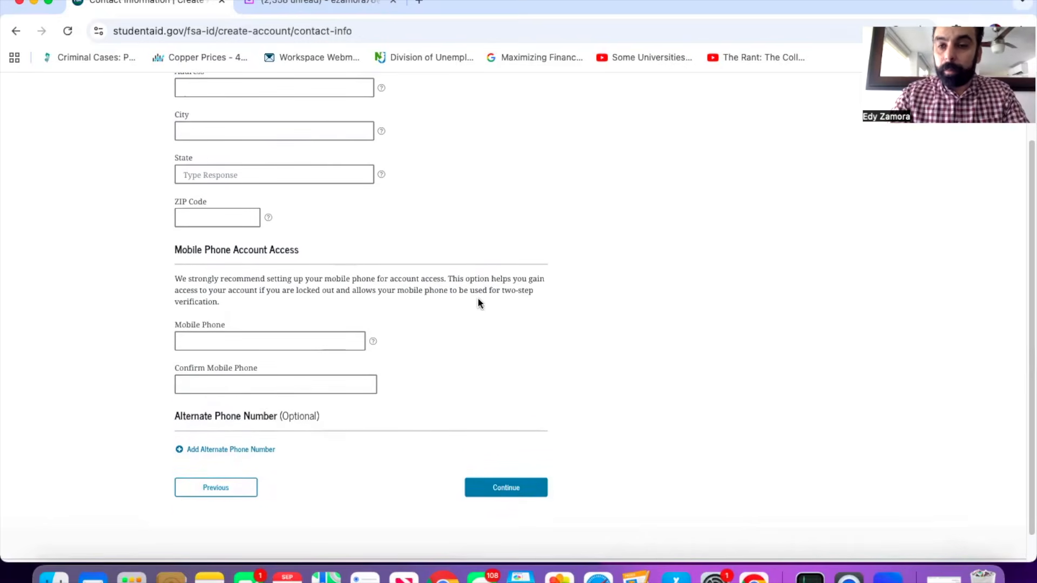
scroll(526, 305, "up", 3)
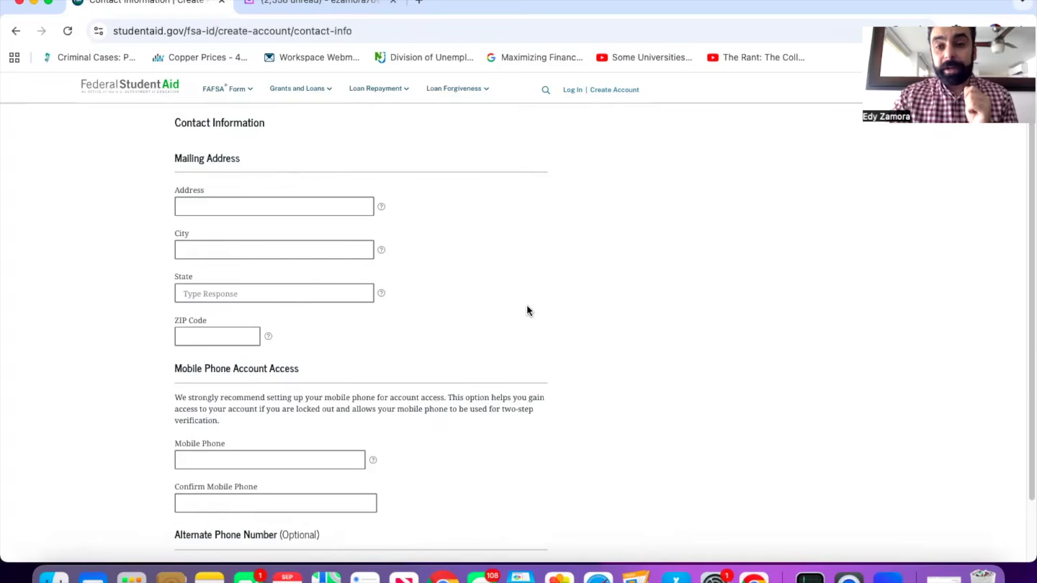
left_click(316, 207)
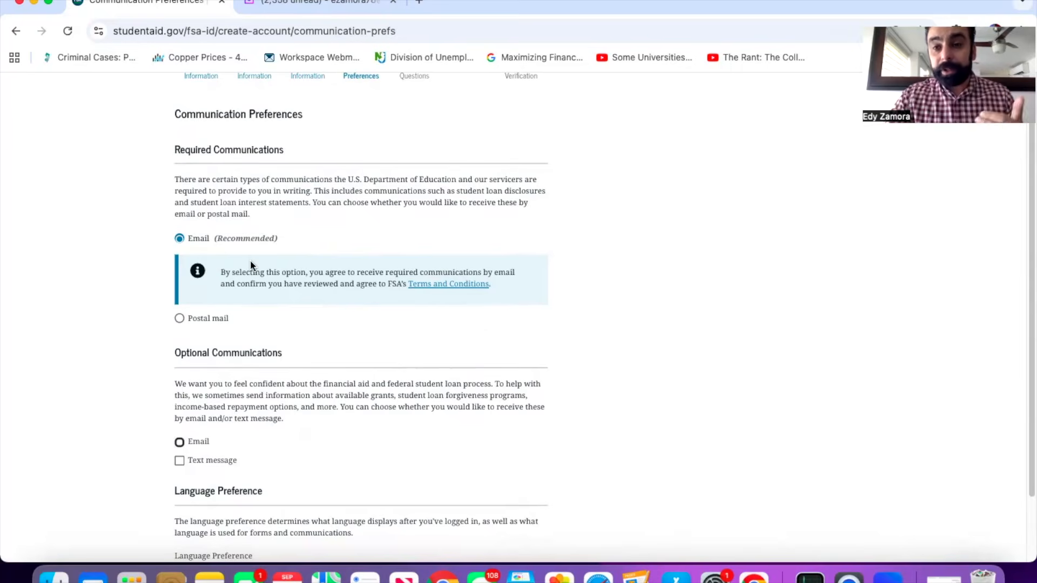
- Opt in to optional email communications, keep English as the language, and continue
scroll(405, 281, "down", 3)
scroll(406, 281, "down", 2)
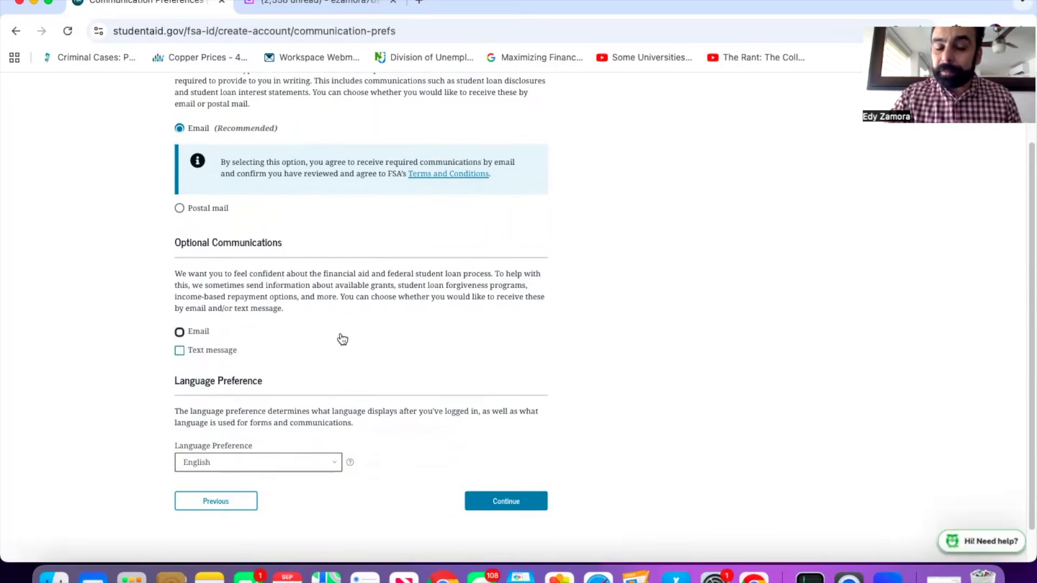
left_click(180, 332)
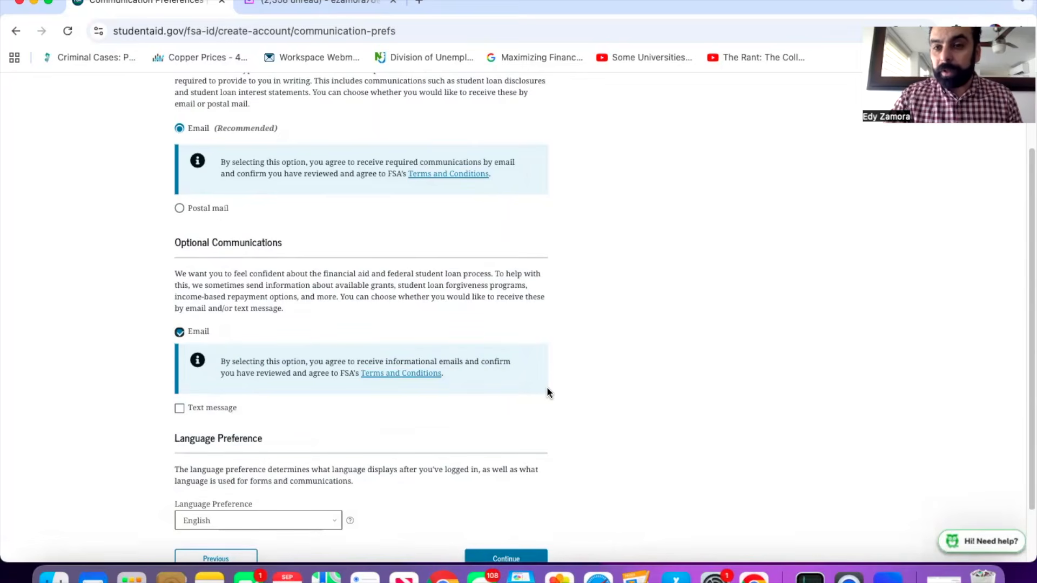
scroll(432, 330, "down", 3)
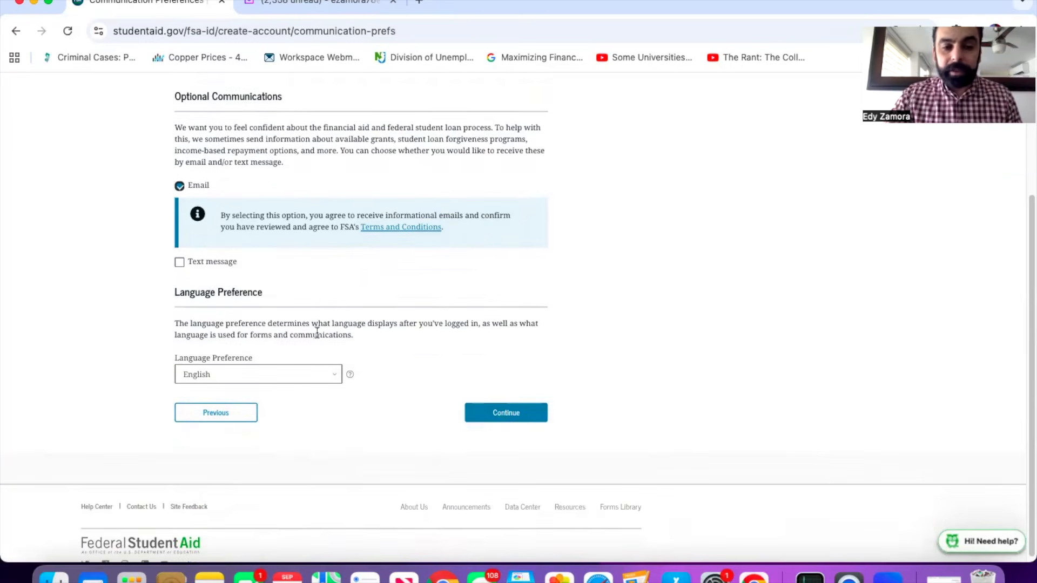
left_click(327, 374)
left_click(377, 377)
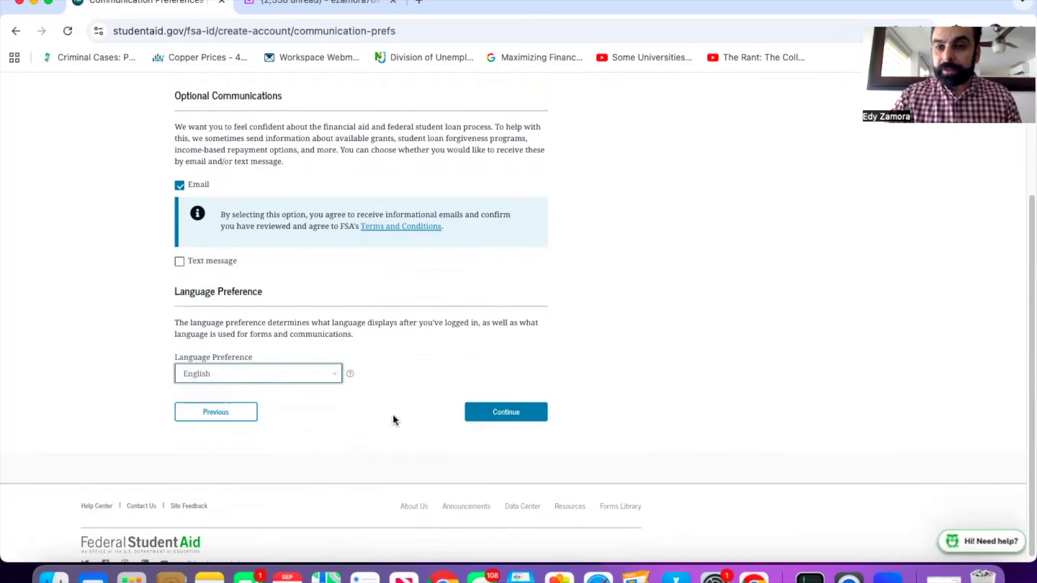
left_click(530, 419)
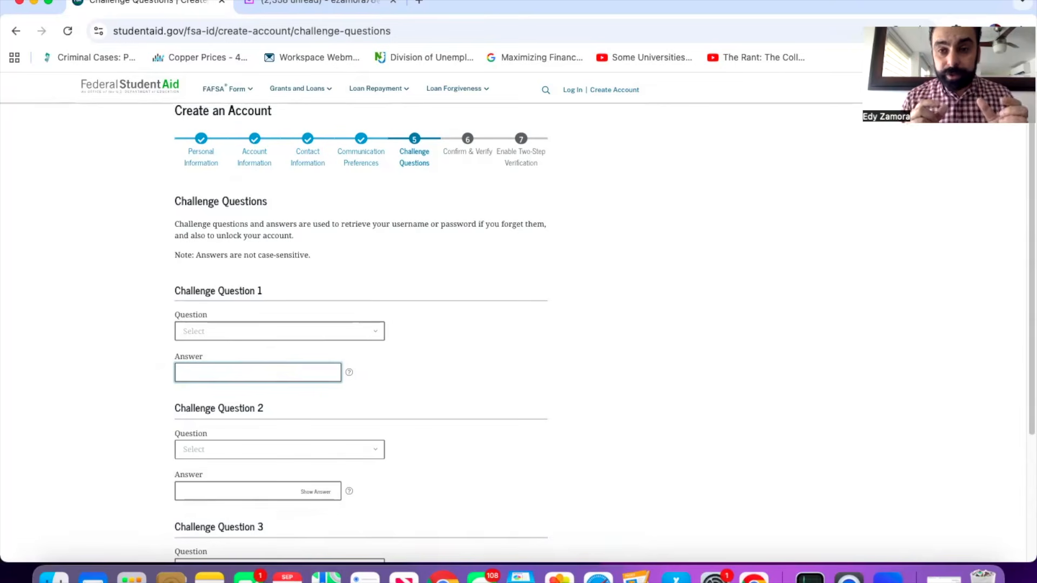
- Choose and answer the four challenge questions, then submit them
left_click(326, 331)
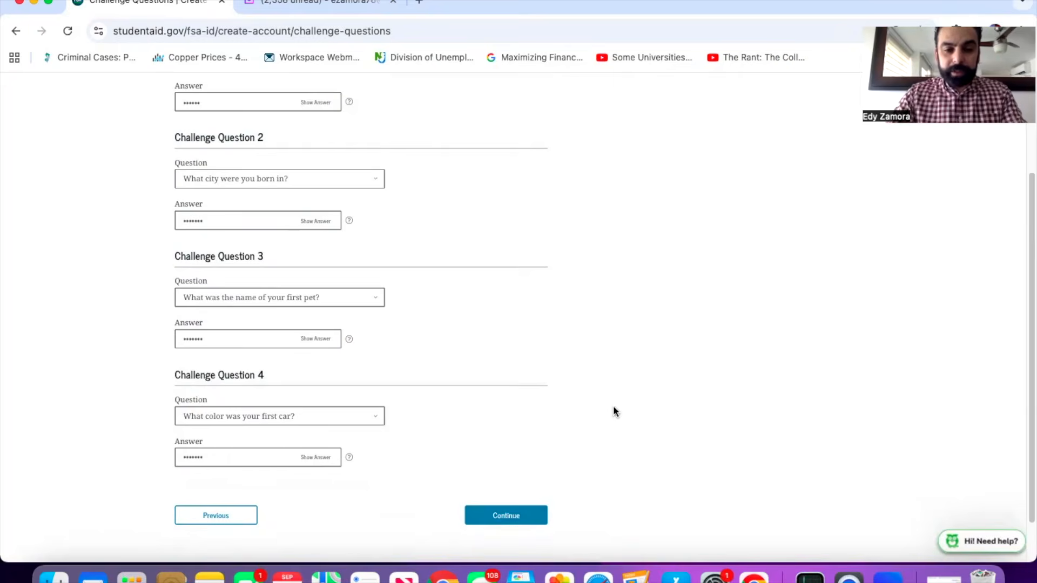
left_click(523, 519)
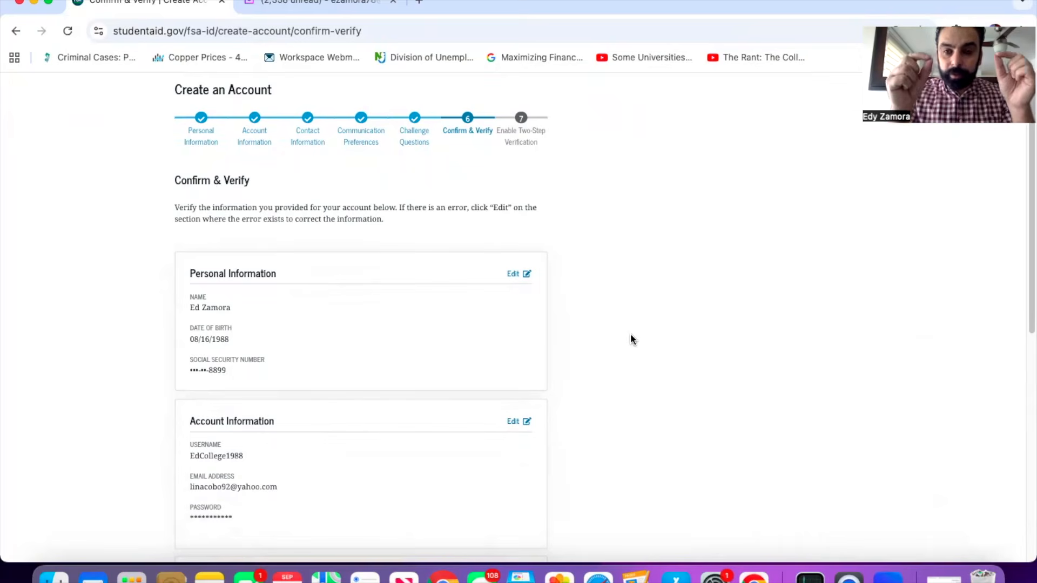
- Review the Confirm & Verify summary and agree to FSA's terms and conditions
scroll(609, 303, "down", 3)
scroll(609, 303, "down", 10)
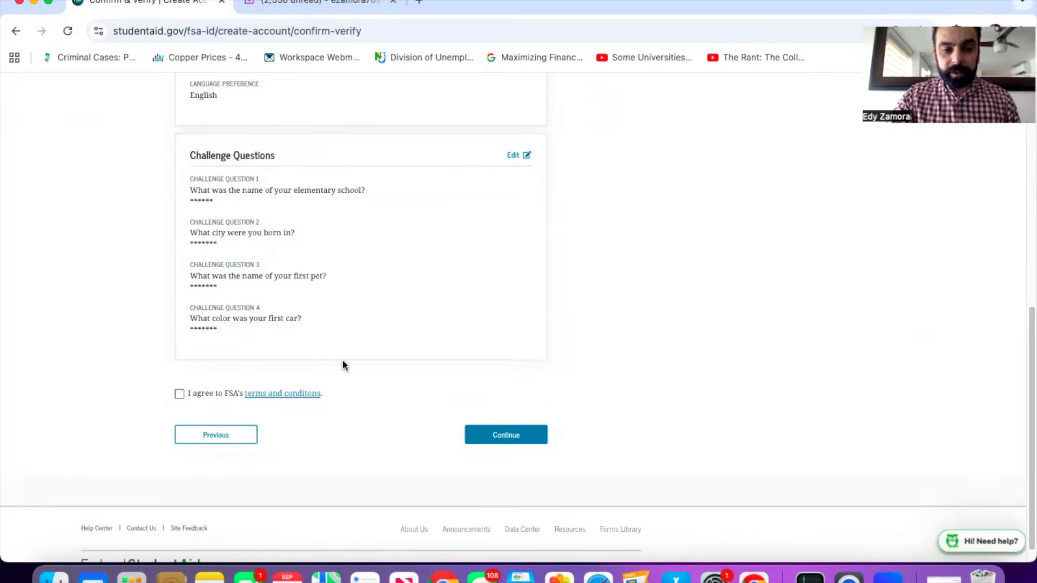
left_click(180, 394)
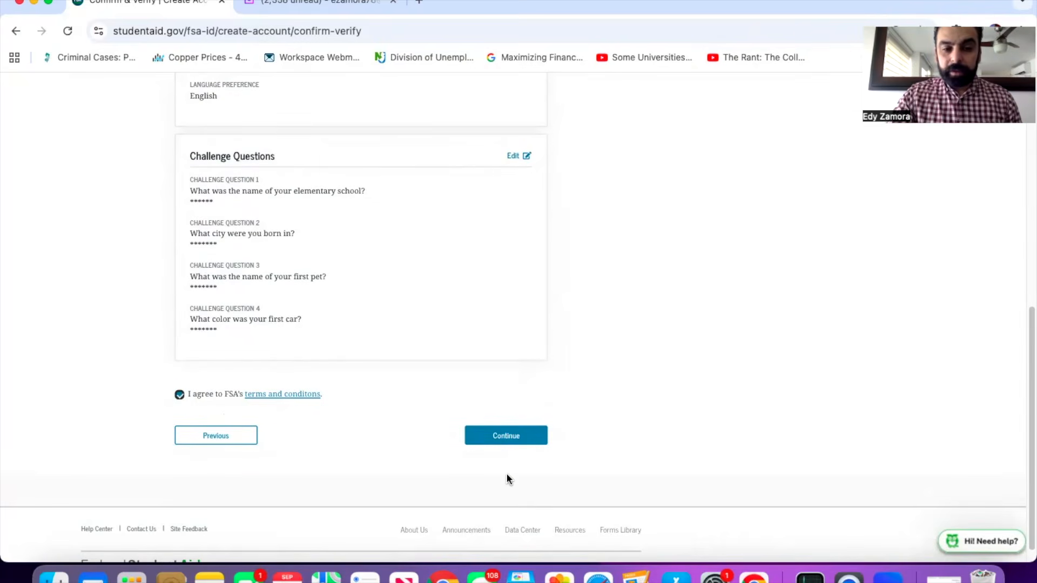
- Submit the reviewed details and verify the phone with the texted SMS code
left_click(508, 437)
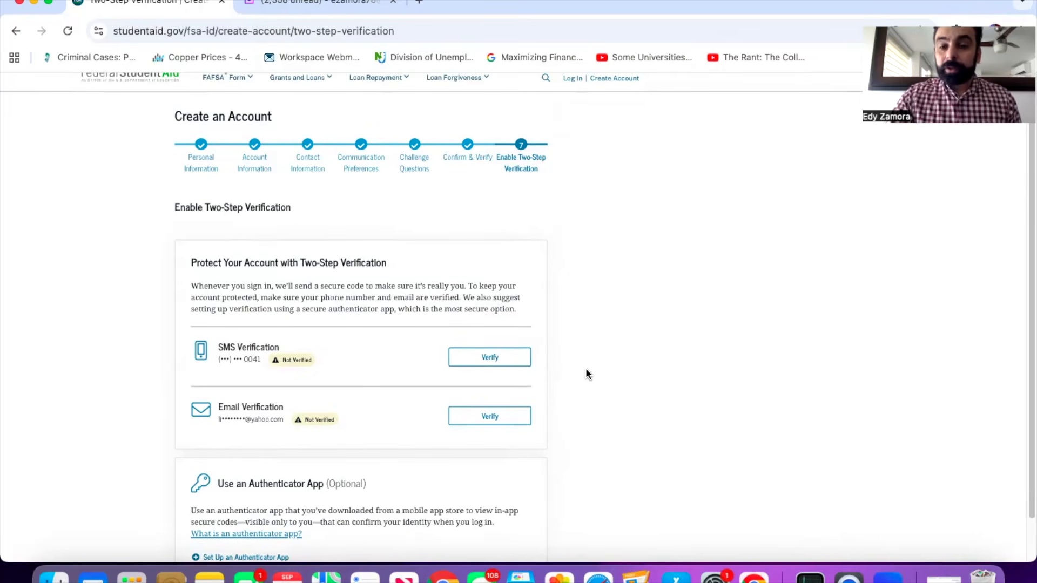
left_click(515, 363)
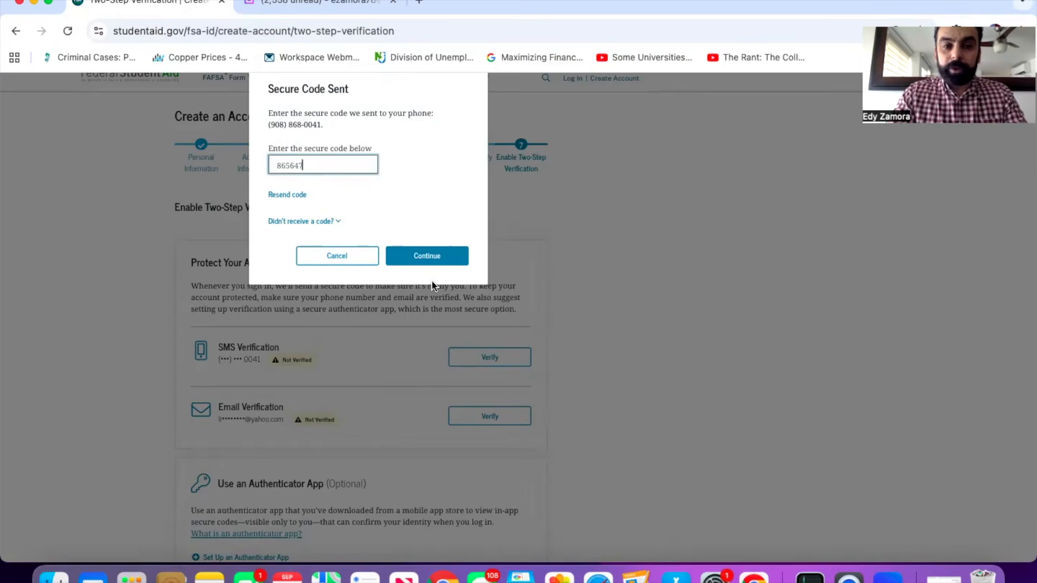
left_click(434, 259)
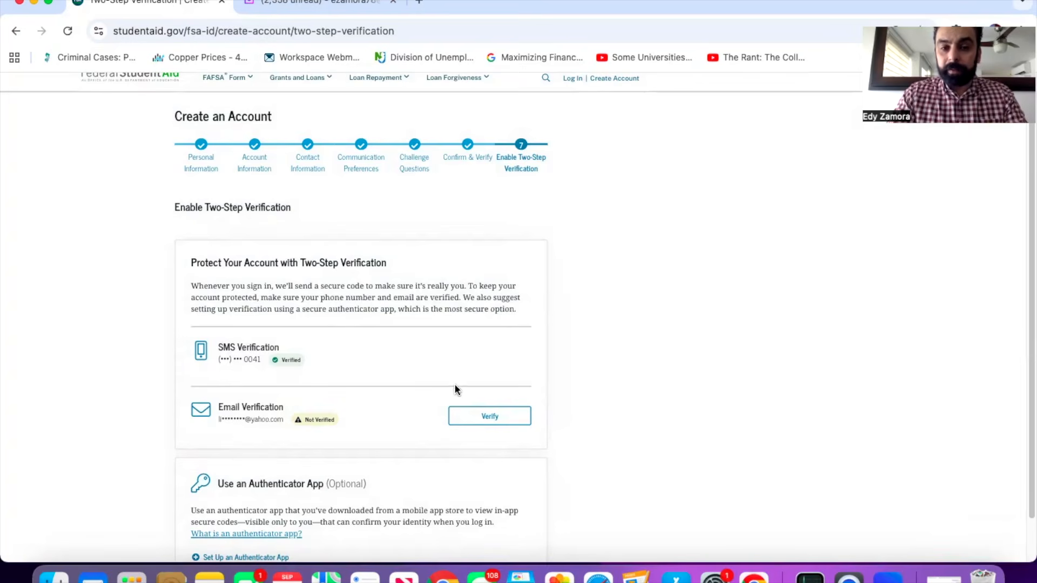
- Verify the email address by pasting in the emailed secure code
left_click(500, 417)
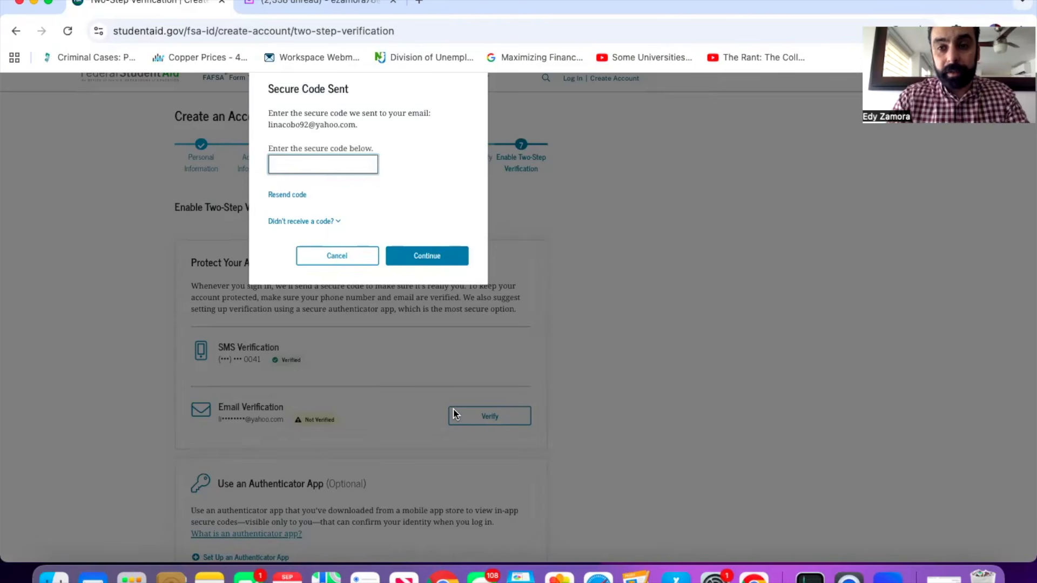
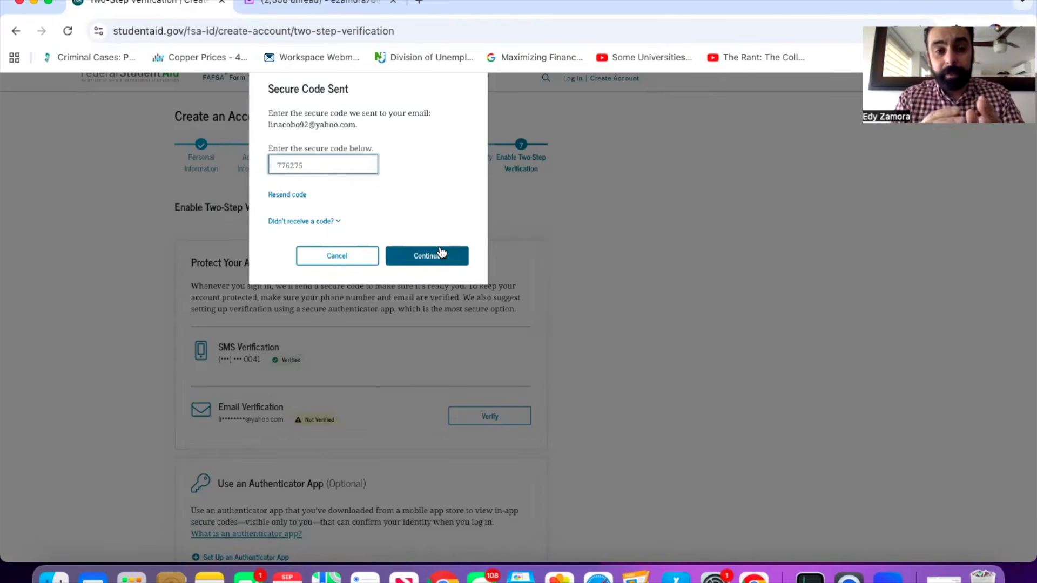
left_click(445, 253)
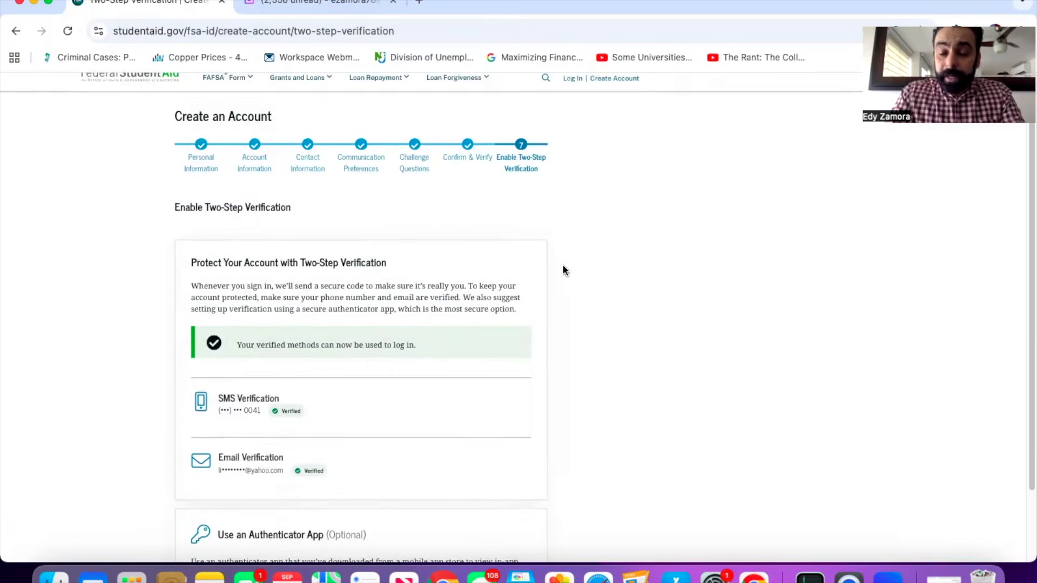
- Review the verified-methods confirmation and proceed to the backup code page
scroll(263, 327, "down", 2)
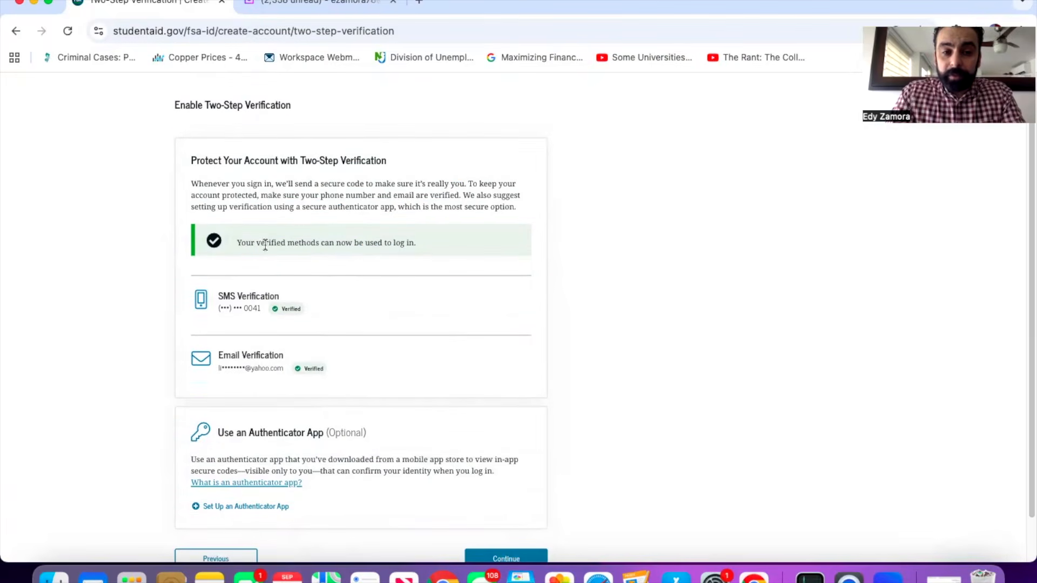
left_click_drag(234, 243, 431, 248)
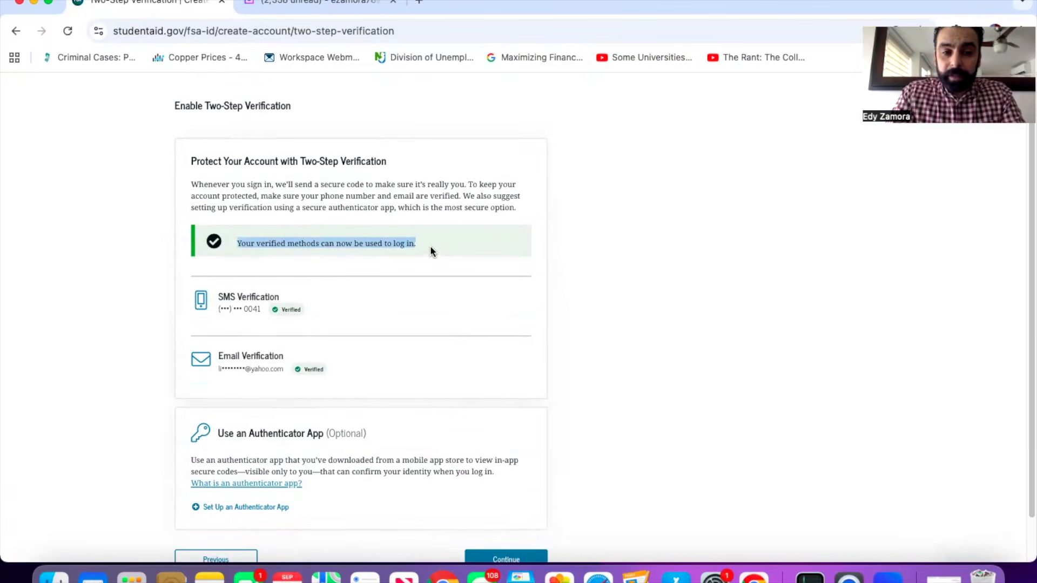
left_click(599, 288)
scroll(517, 421, "down", 1)
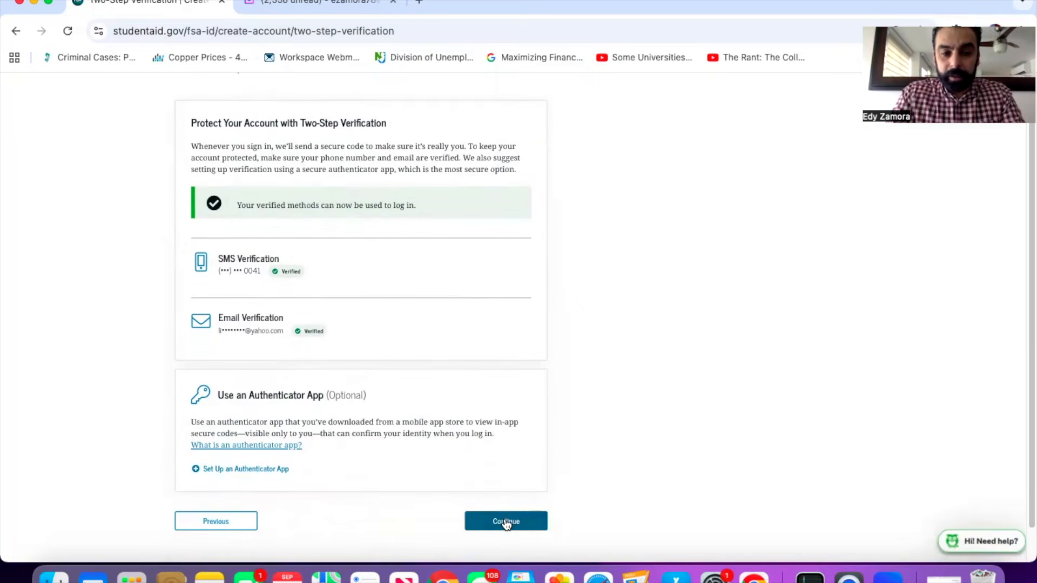
left_click(506, 521)
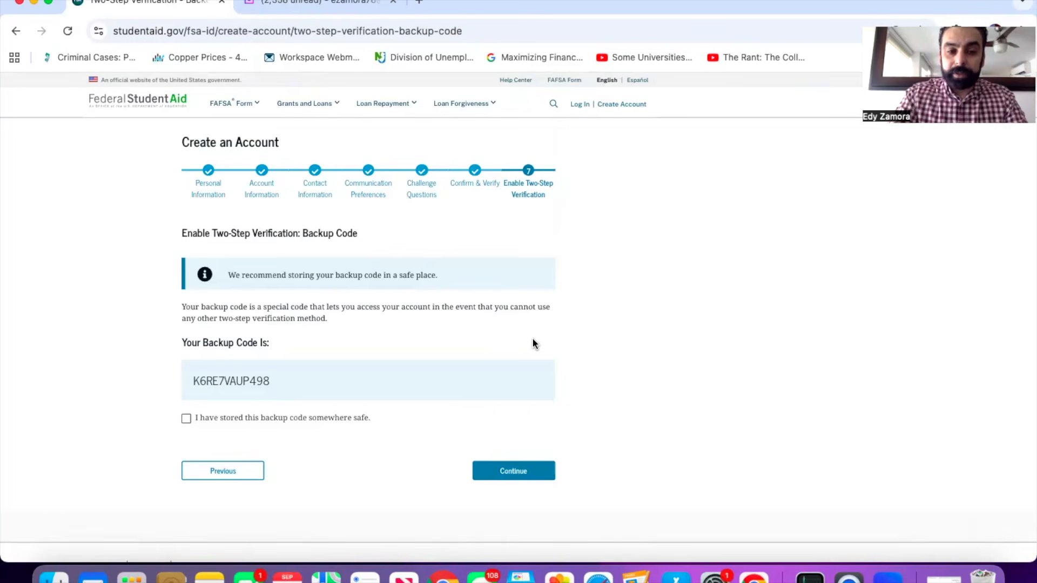
- Acknowledge the backup code is stored safely and finish creating the account
left_click_drag(182, 341, 276, 343)
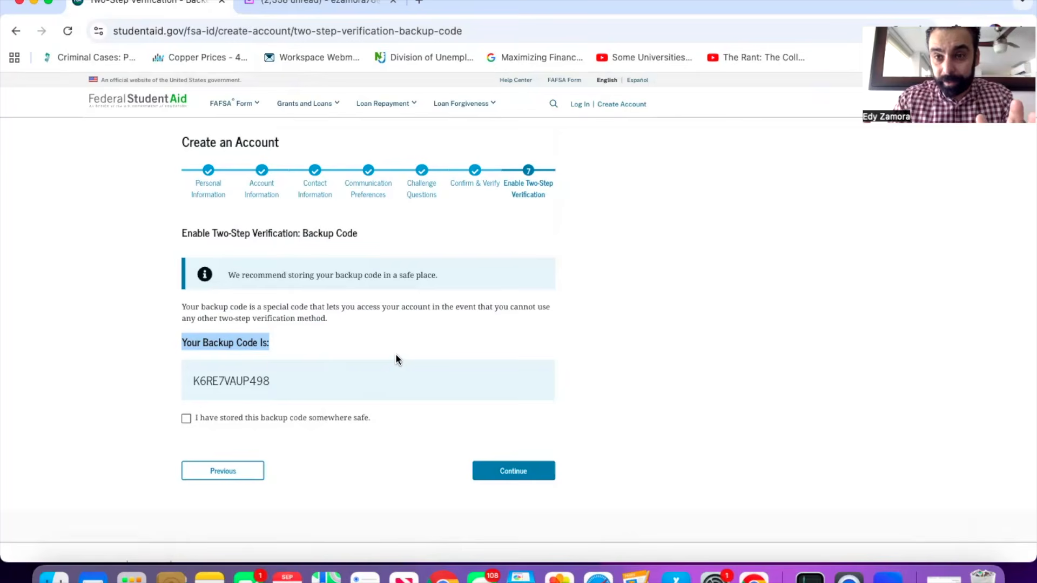
left_click(185, 418)
left_click(508, 474)
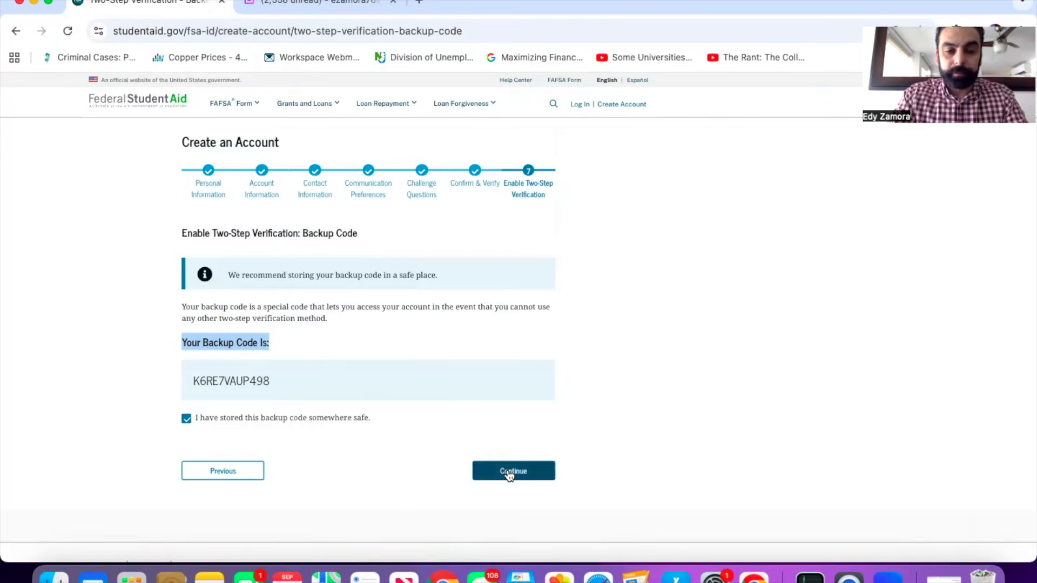